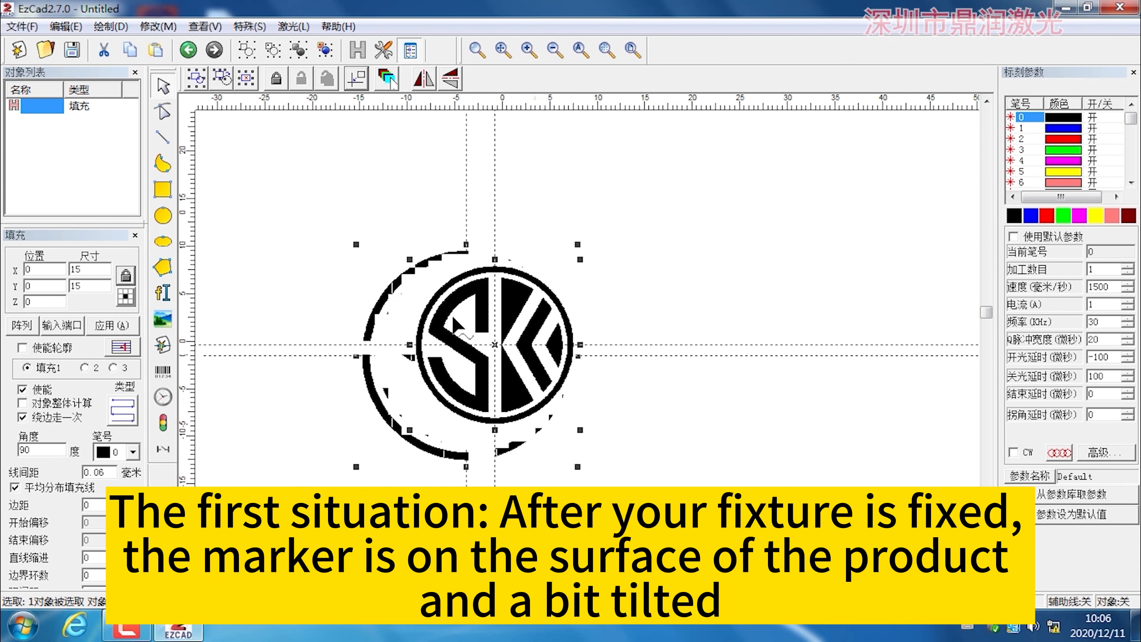
Rotate the SK logo 0.2 degrees about its centre reference point with Transform
{"action": "scroll", "coordinate": [494, 335], "scroll_direction": "down", "scroll_amount": 1}
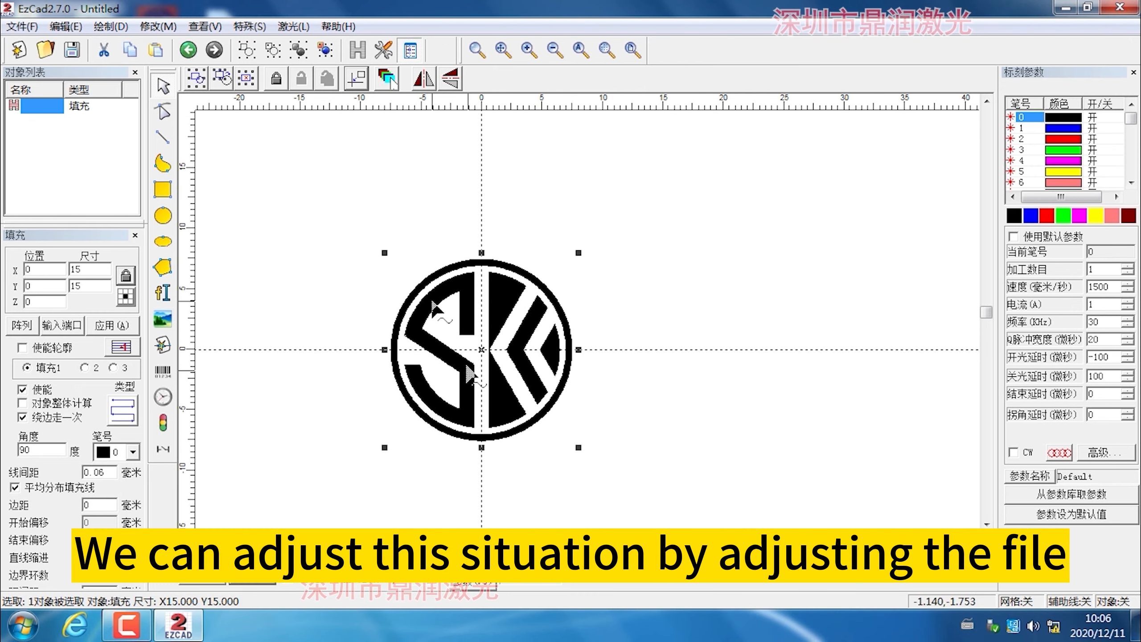
{"action": "left_click", "coordinate": [158, 27]}
{"action": "left_click", "coordinate": [167, 62]}
{"action": "left_click", "coordinate": [739, 214]}
{"action": "left_click", "coordinate": [738, 385]}
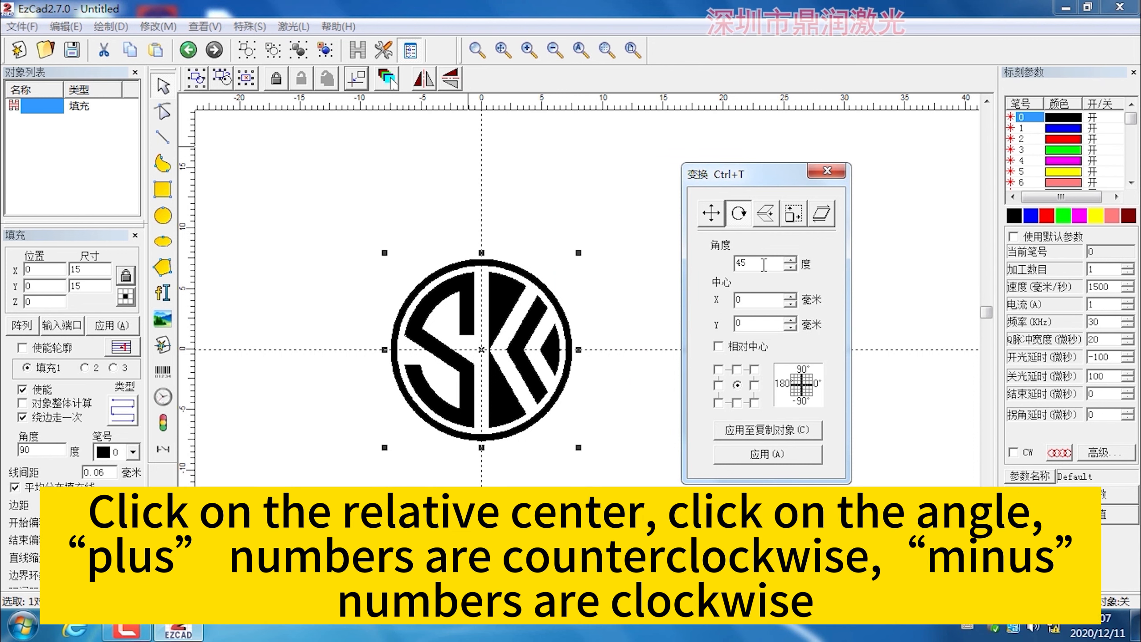
{"action": "left_click_drag", "start_coordinate": [763, 265], "coordinate": [696, 230]}
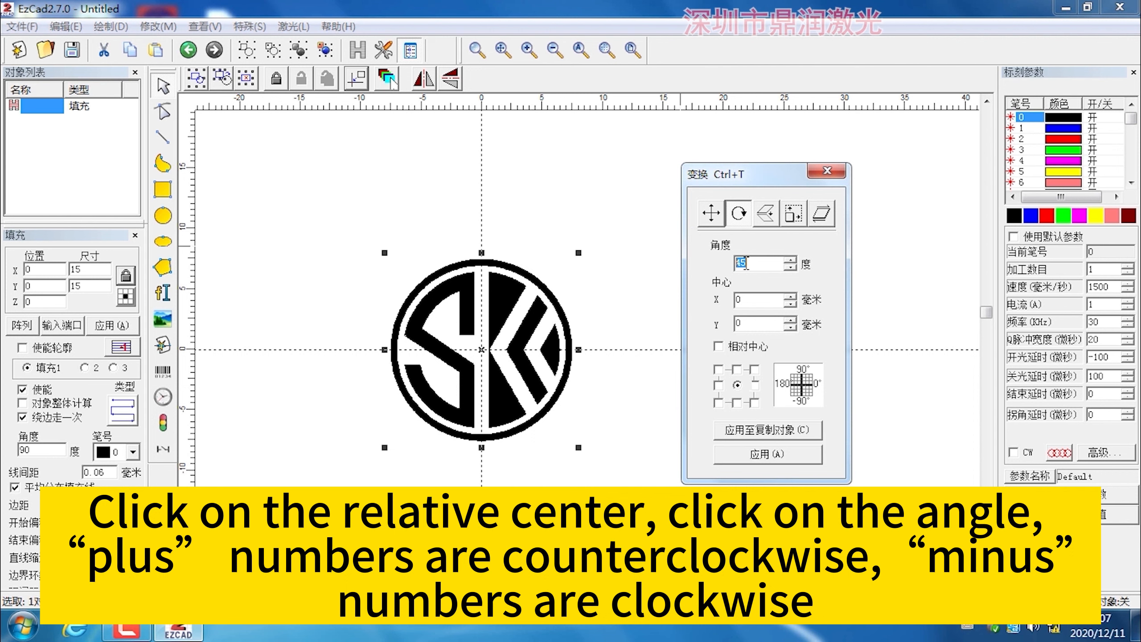
{"action": "type", "text": "-5"}
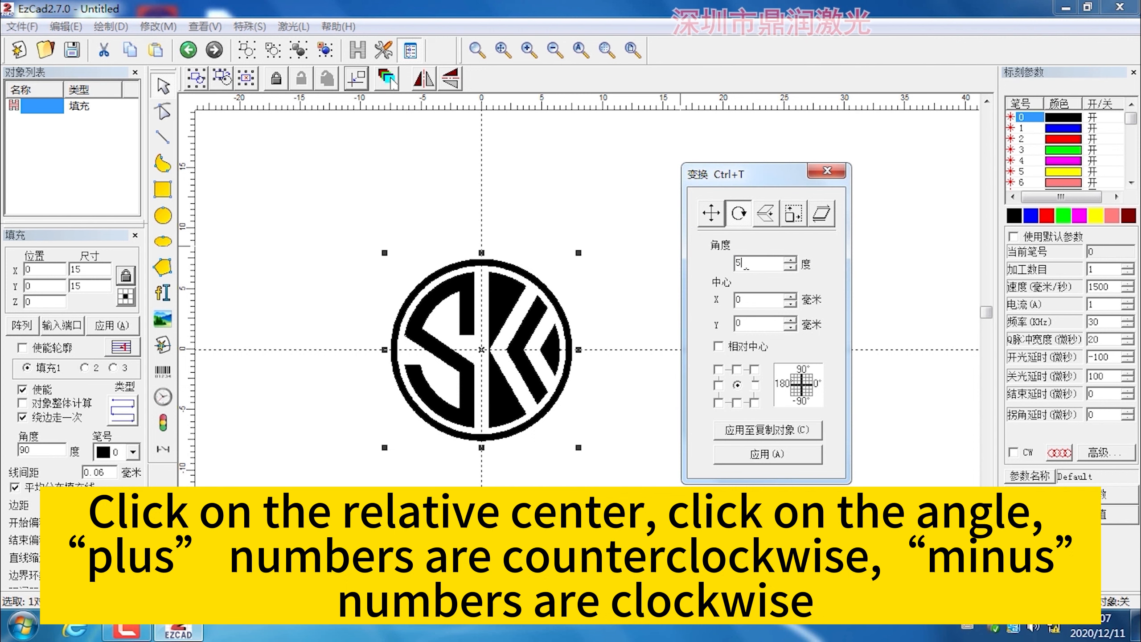
{"action": "type", "text": "0.2"}
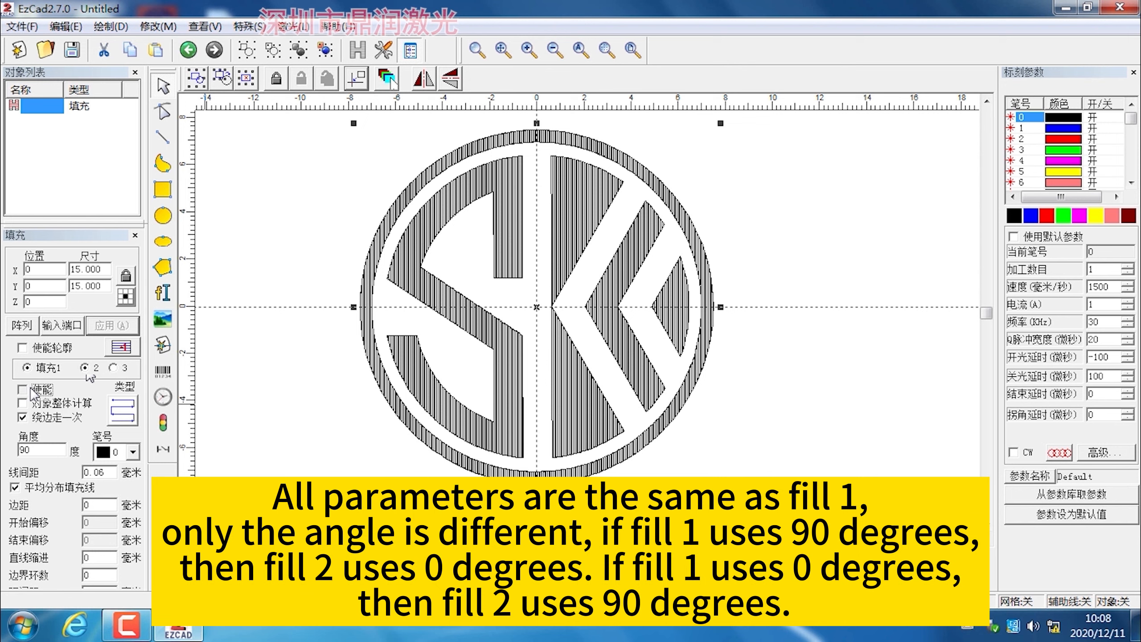
Enable the second fill with evenly distributed lines at 0 degrees and apply it
{"action": "left_click", "coordinate": [84, 368]}
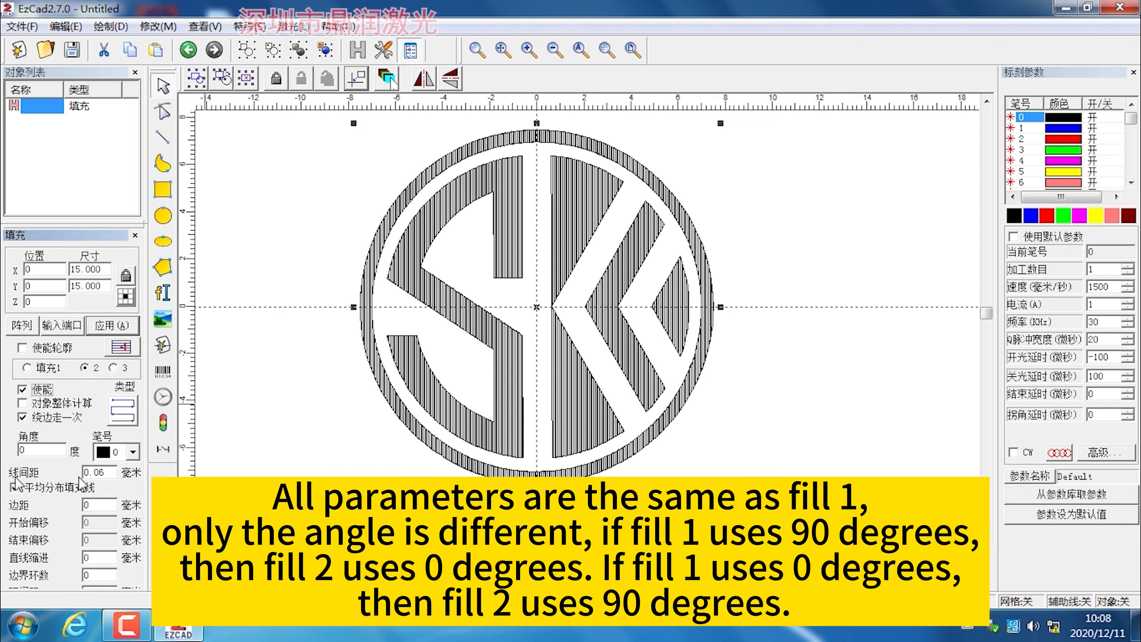
{"action": "left_click", "coordinate": [15, 487]}
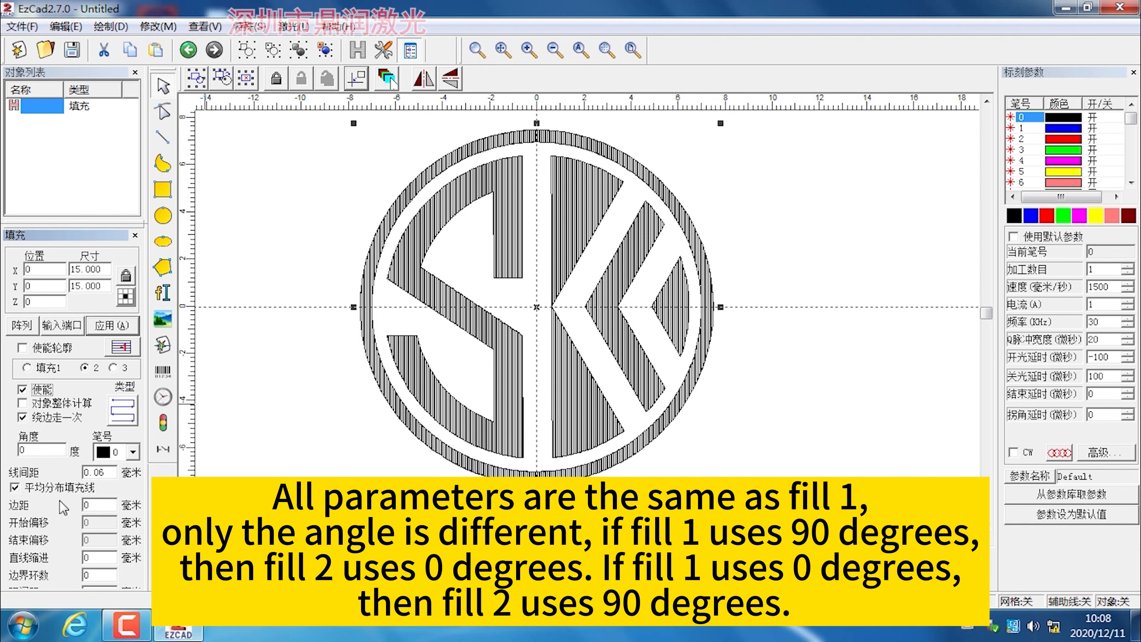
{"action": "double_click", "coordinate": [39, 451]}
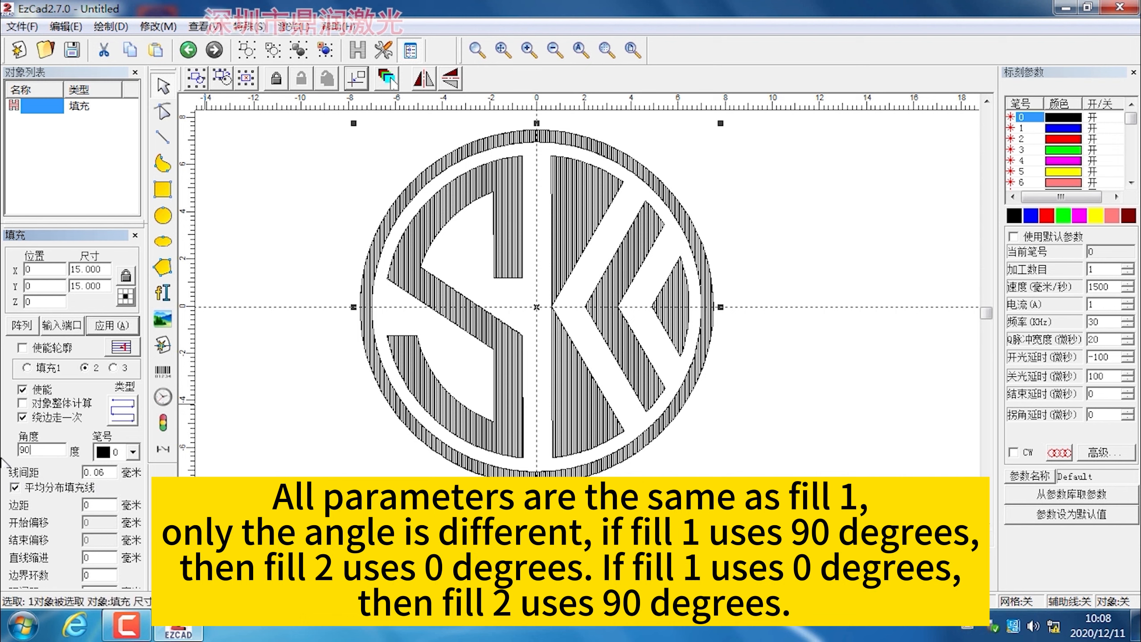
{"action": "left_click", "coordinate": [33, 369]}
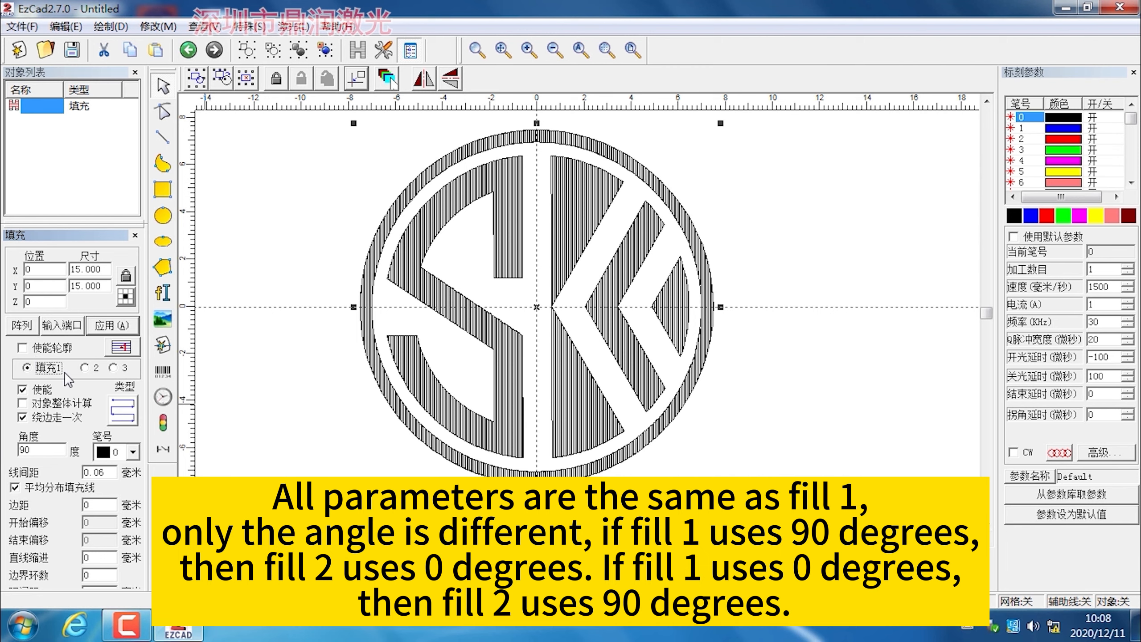
{"action": "left_click", "coordinate": [84, 368]}
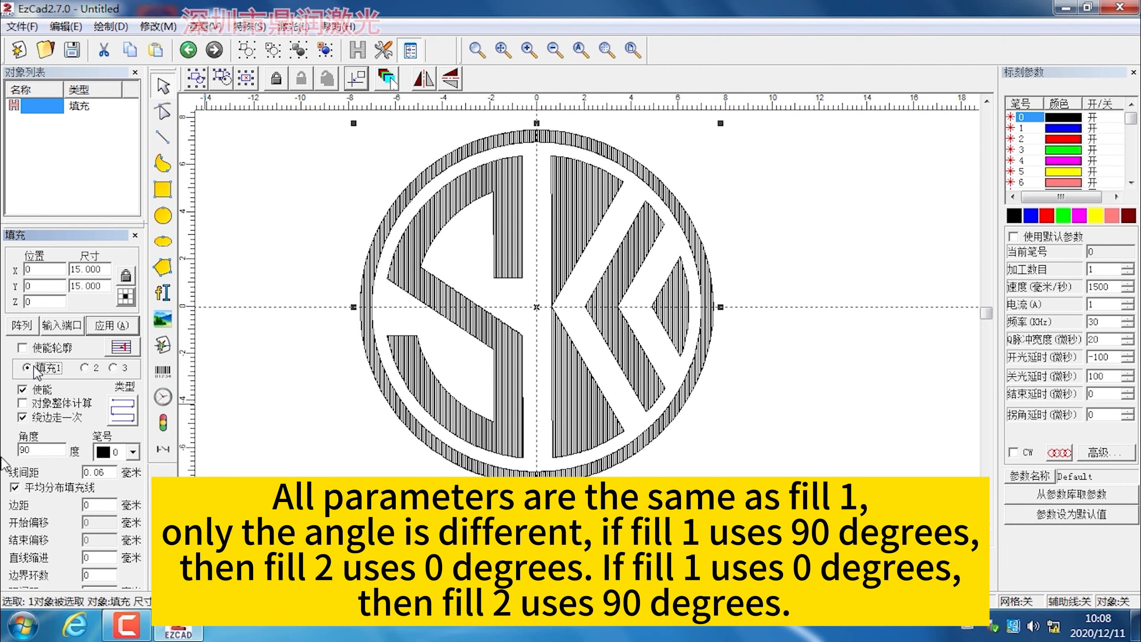
{"action": "double_click", "coordinate": [43, 450]}
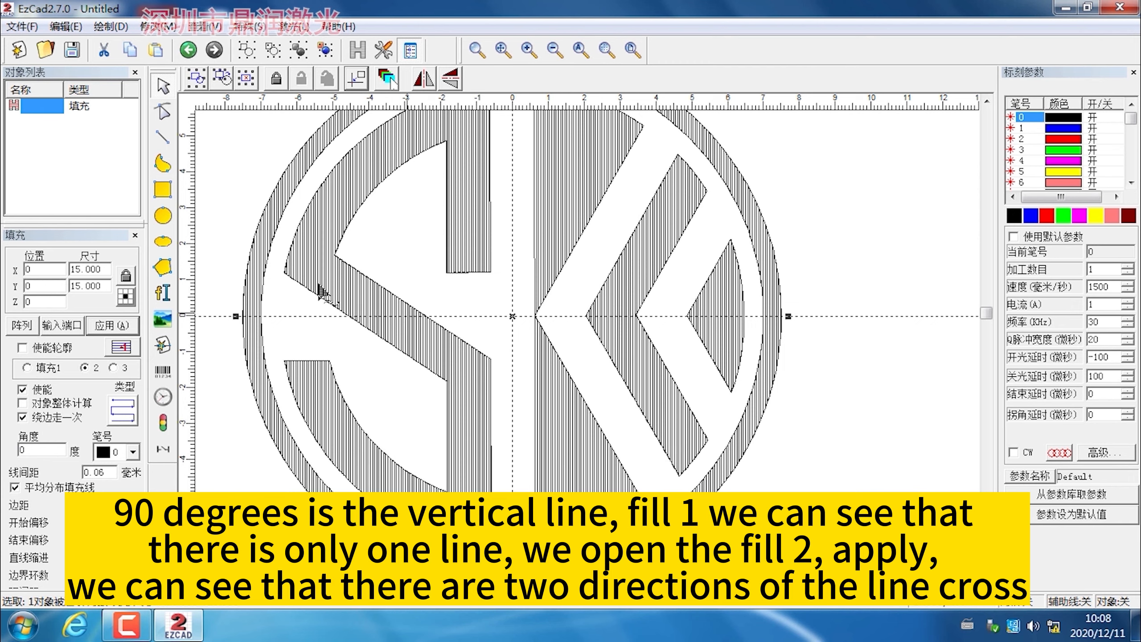
{"action": "scroll", "coordinate": [319, 291], "scroll_direction": "up", "scroll_amount": 5}
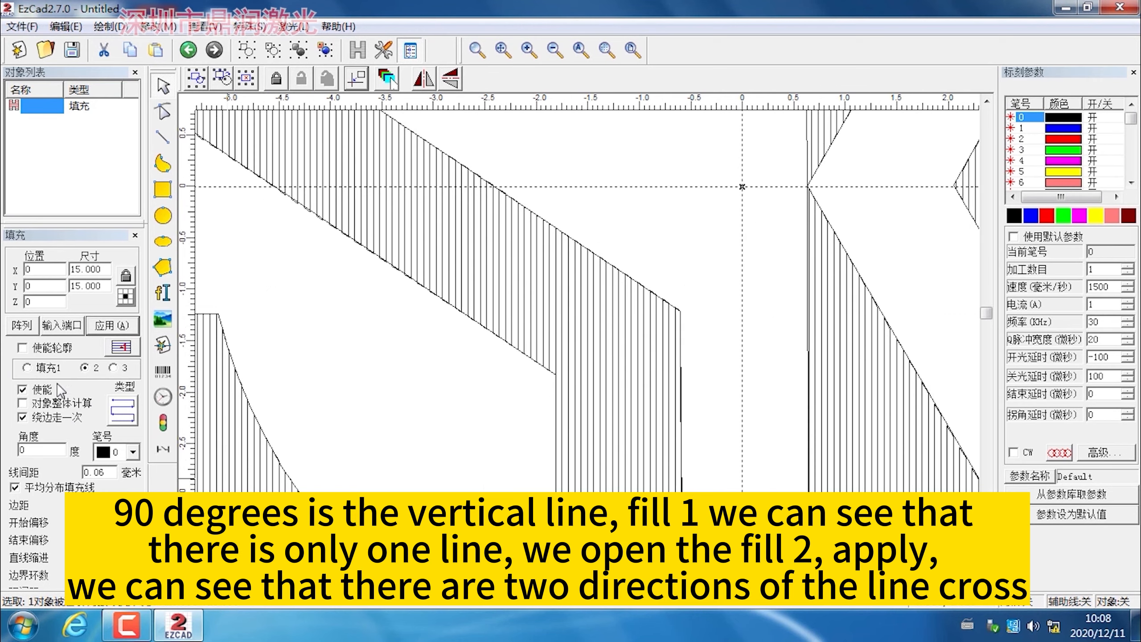
{"action": "left_click", "coordinate": [114, 326]}
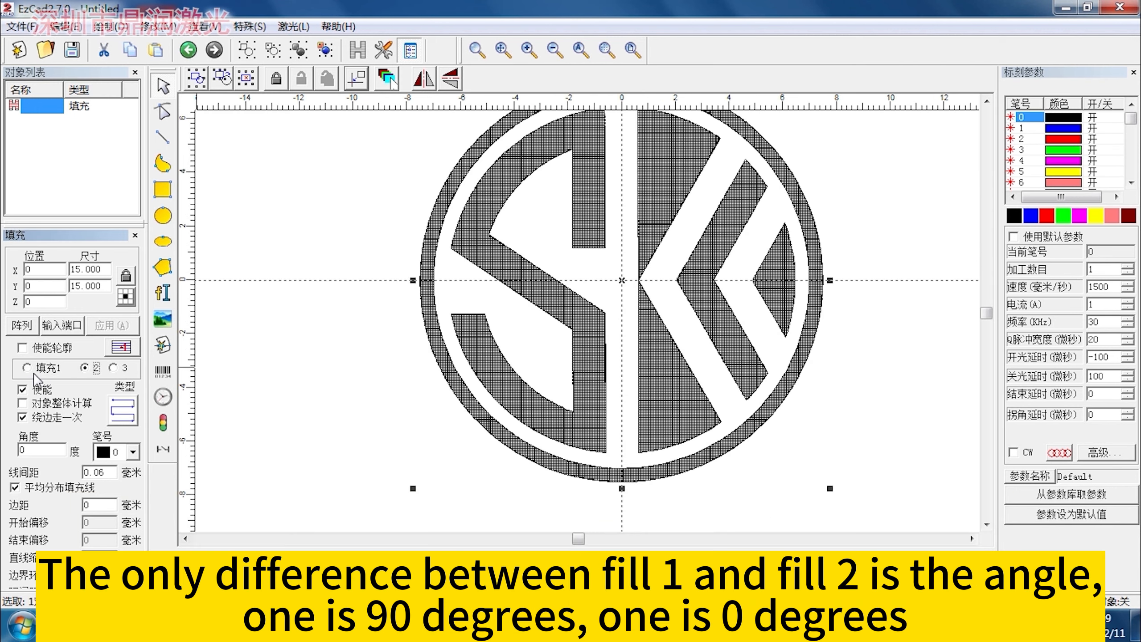
Compare fill 1's 90-degree angle with the second fill's settings
{"action": "left_click", "coordinate": [35, 369]}
{"action": "left_click", "coordinate": [85, 369]}
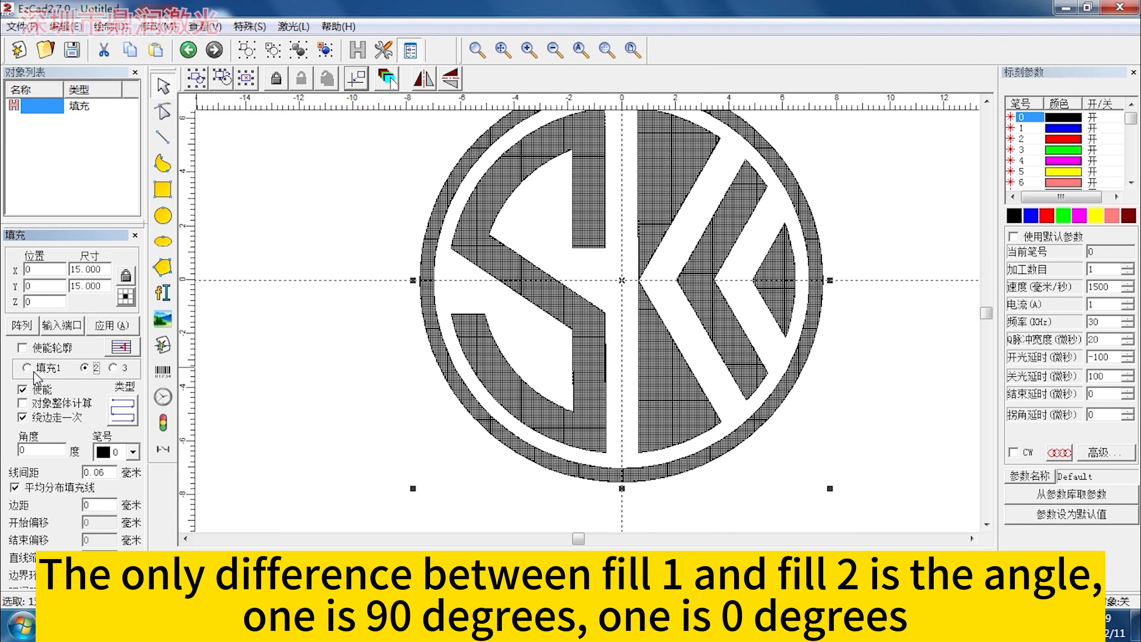
{"action": "left_click", "coordinate": [34, 372]}
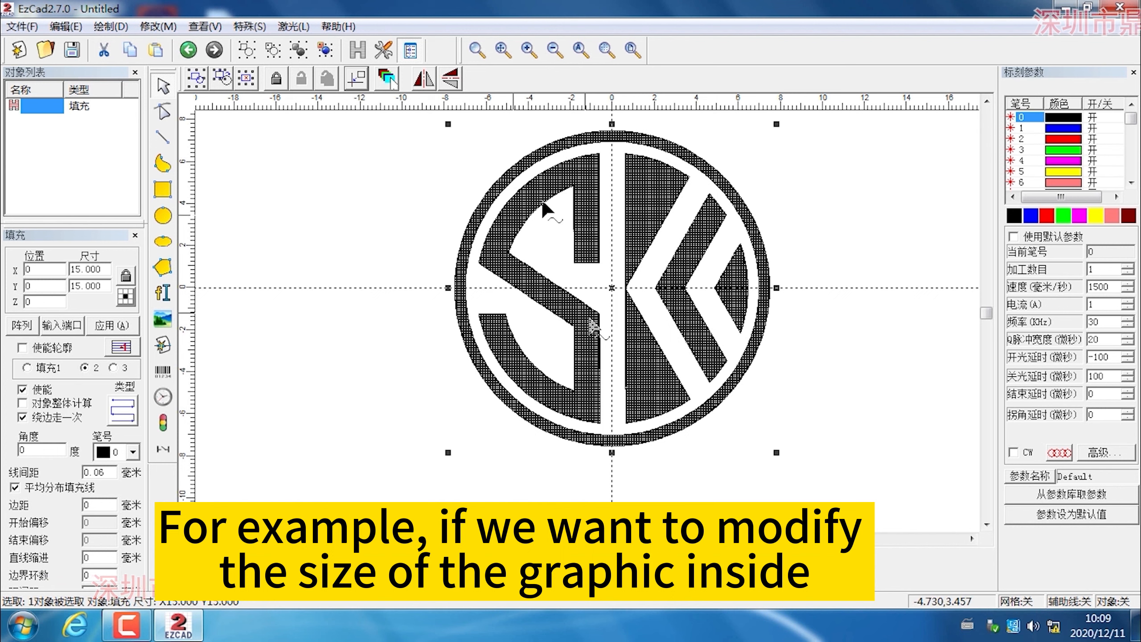
Remove all hatch fills from the SK logo
{"action": "left_click_drag", "start_coordinate": [83, 223], "coordinate": [84, 133]}
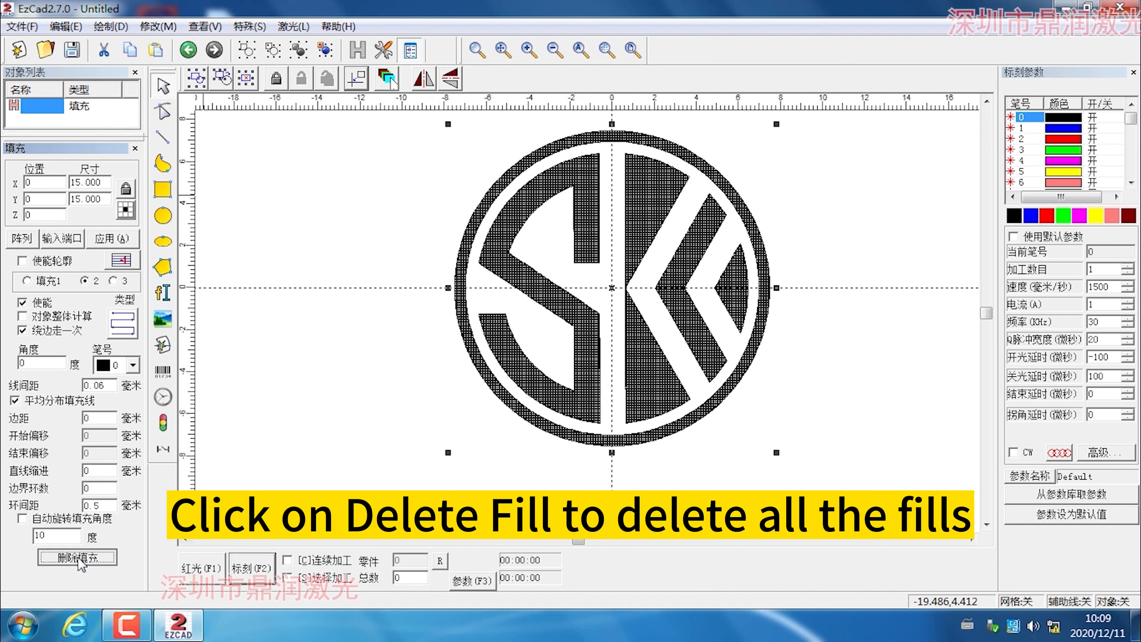
{"action": "left_click", "coordinate": [78, 556]}
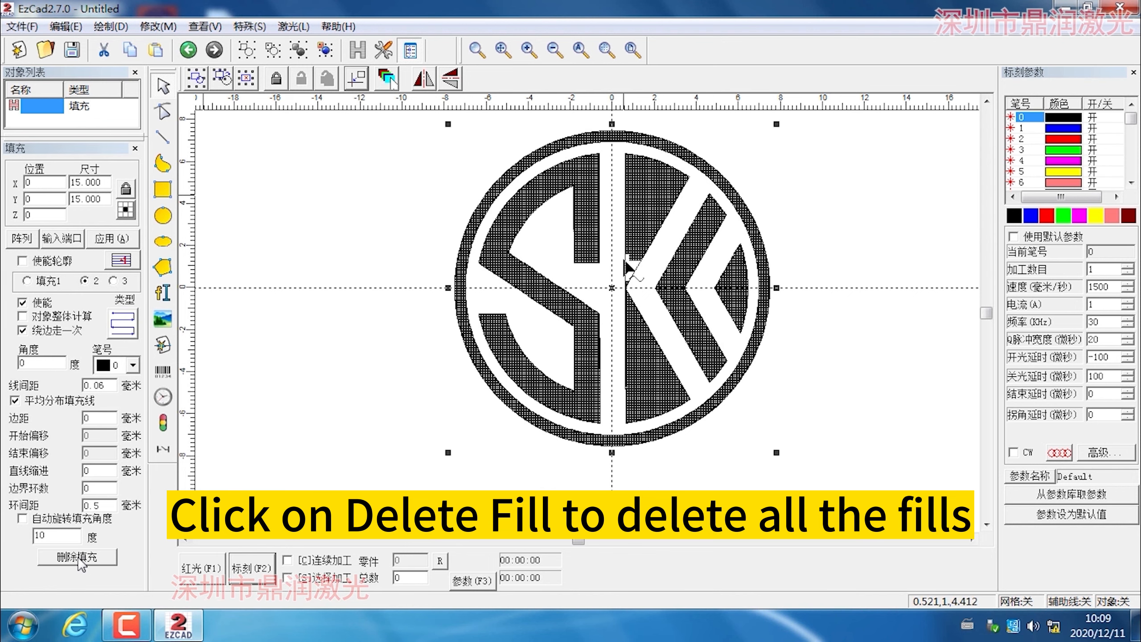
{"action": "scroll", "coordinate": [570, 259], "scroll_direction": "down", "scroll_amount": 2}
Ungroup the SK logo into separate curves and select the S curve
{"action": "left_click_drag", "start_coordinate": [450, 160], "coordinate": [813, 458]}
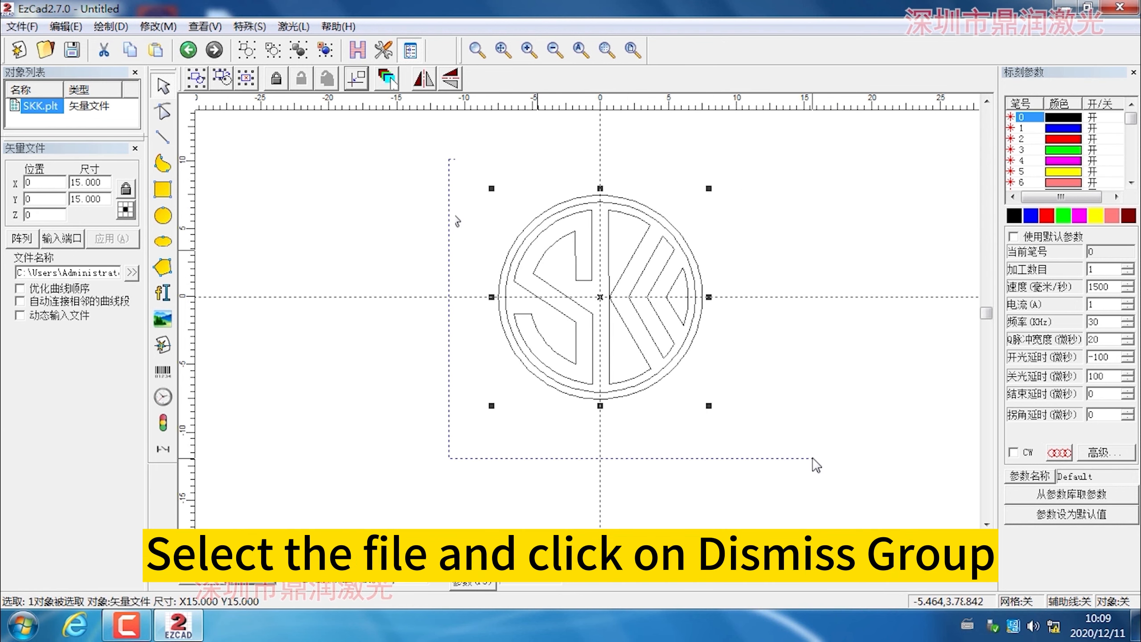
{"action": "left_click", "coordinate": [325, 50]}
{"action": "scroll", "coordinate": [578, 313], "scroll_direction": "up", "scroll_amount": 1}
{"action": "left_click_drag", "start_coordinate": [426, 130], "coordinate": [859, 475]}
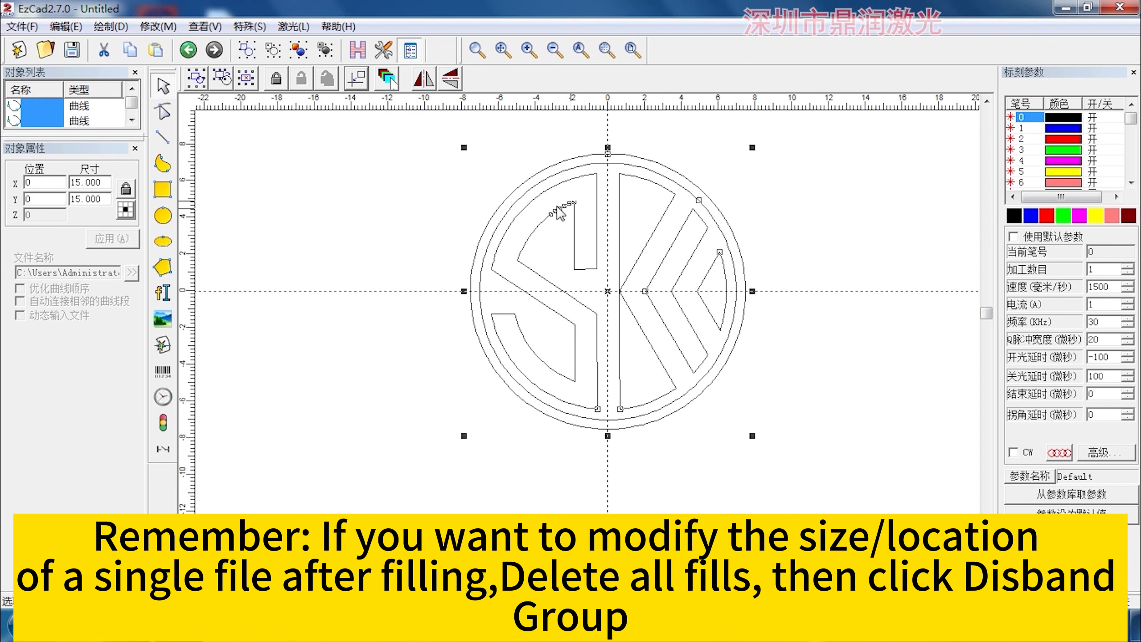
{"action": "left_click", "coordinate": [558, 311]}
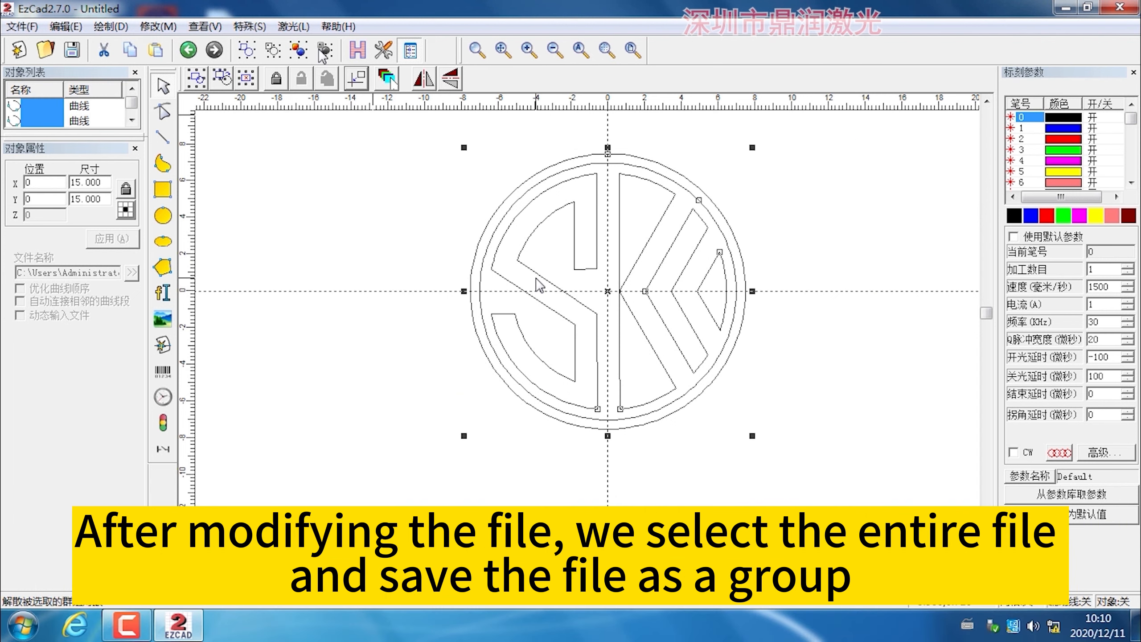
{"action": "scroll", "coordinate": [539, 285], "scroll_direction": "down", "scroll_amount": 1}
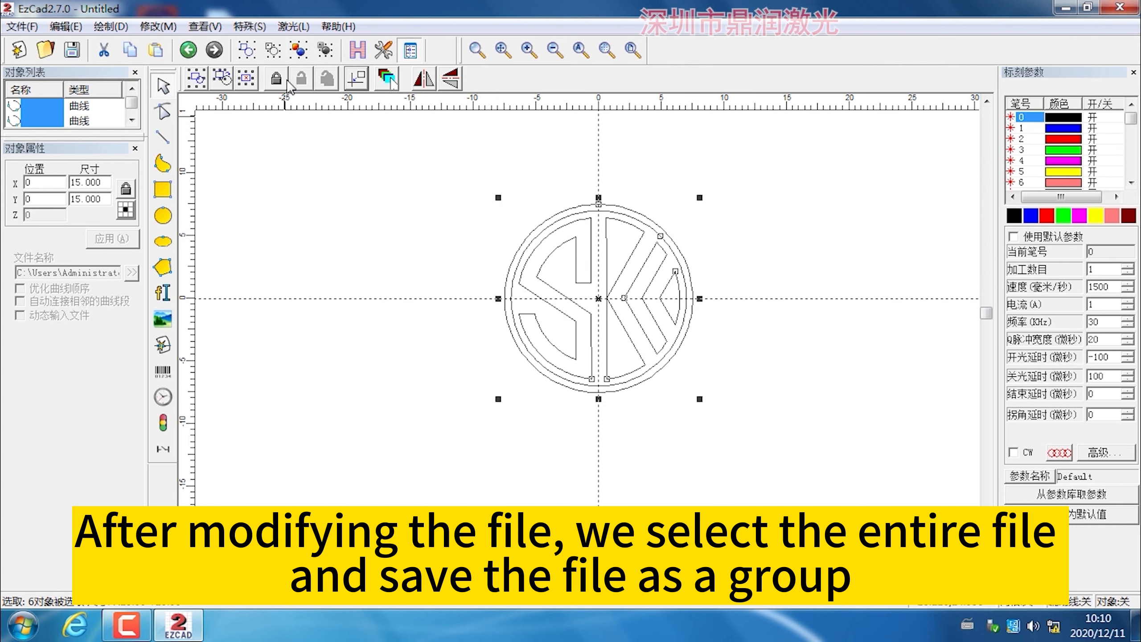
Group the logo curves with Ctrl+G, open Hatch, then delete the SK logo
{"action": "key", "text": "ctrl+g"}
{"action": "left_click", "coordinate": [358, 50]}
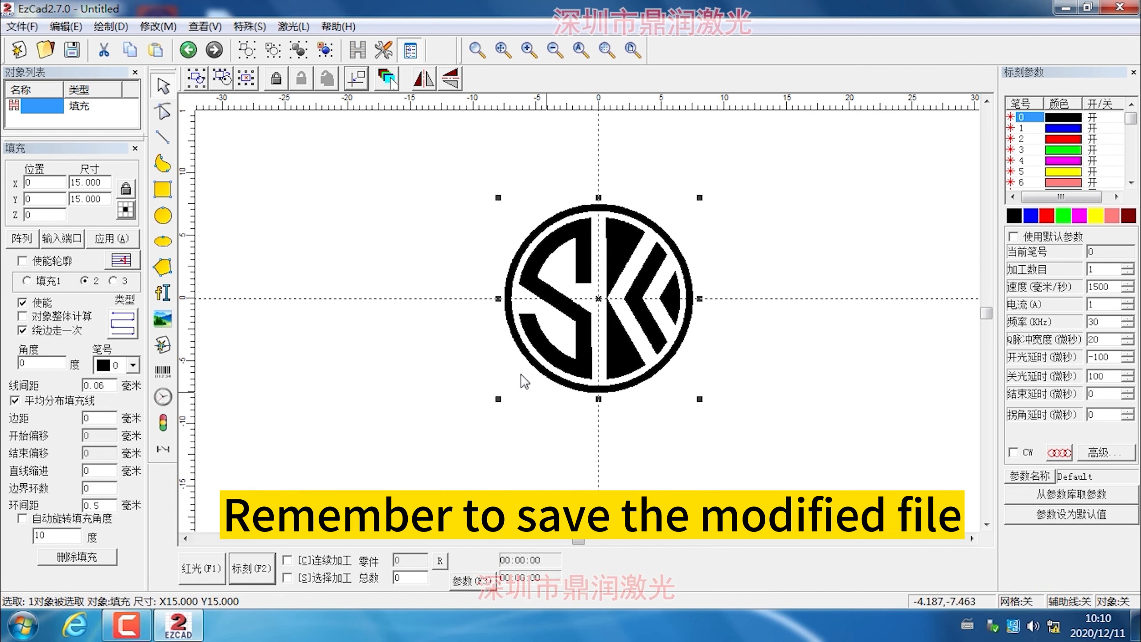
{"action": "scroll", "coordinate": [522, 374], "scroll_direction": "down", "scroll_amount": 1}
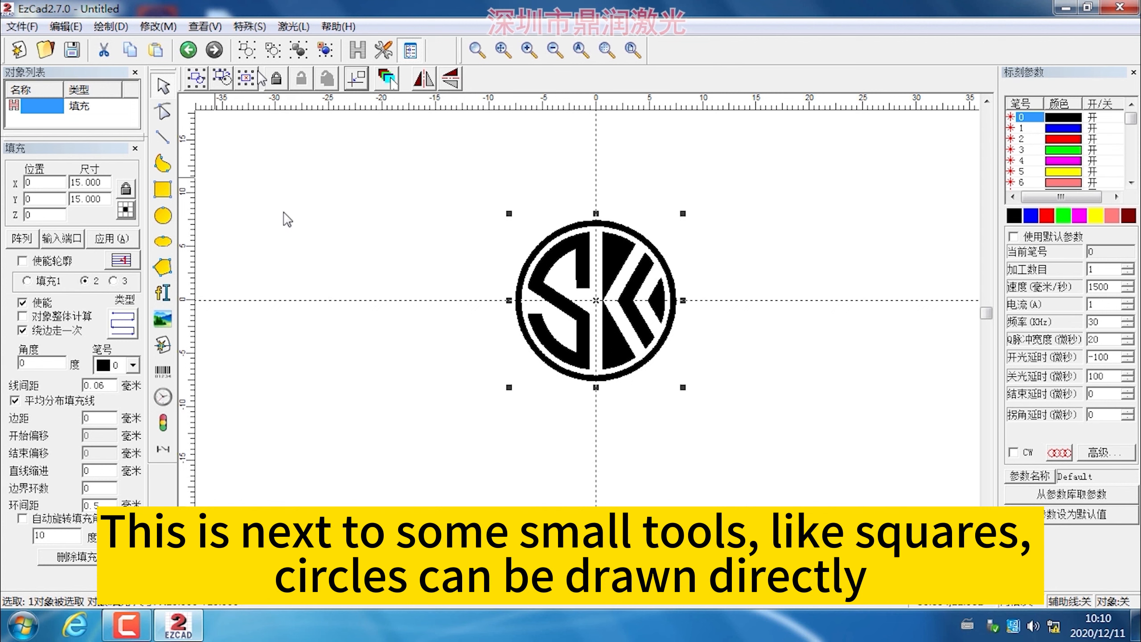
{"action": "key", "text": "Delete"}
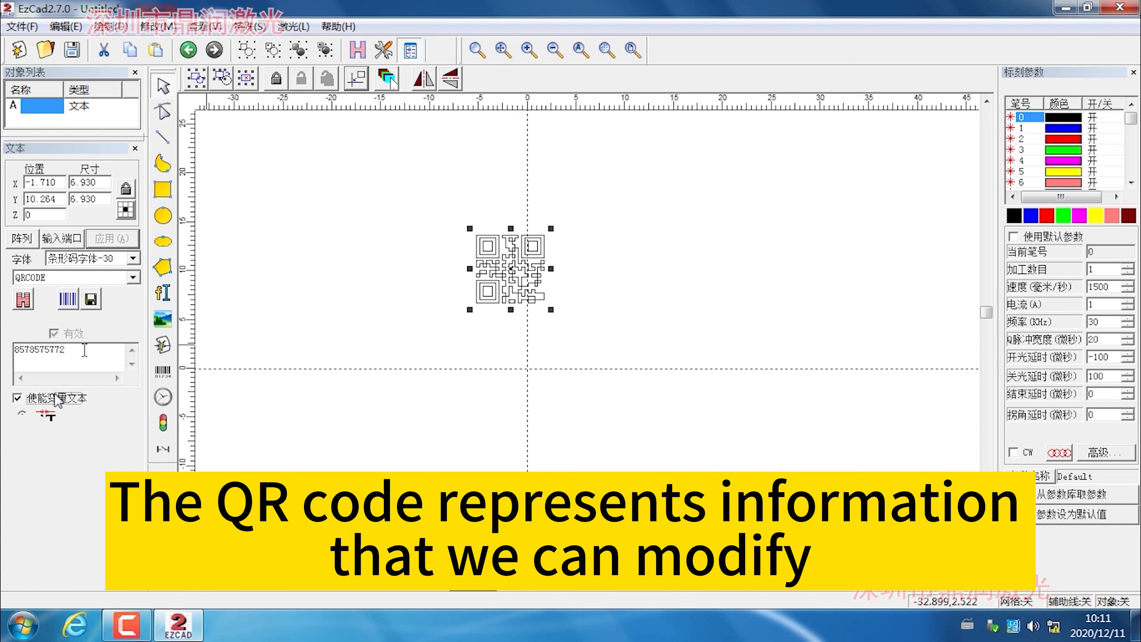
Enable variable text on the QR code: fixed text 75737TPUIP plus serial number 000001
{"action": "left_click", "coordinate": [47, 398]}
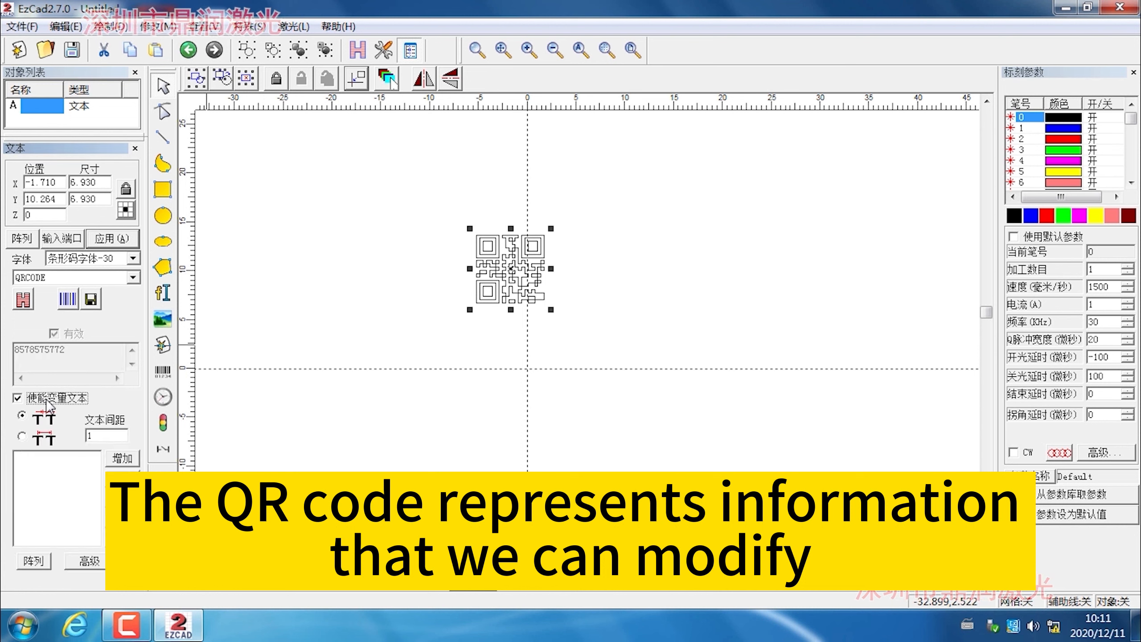
{"action": "left_click", "coordinate": [122, 459]}
{"action": "type", "text": "75737TPUIP"}
{"action": "left_click", "coordinate": [113, 239]}
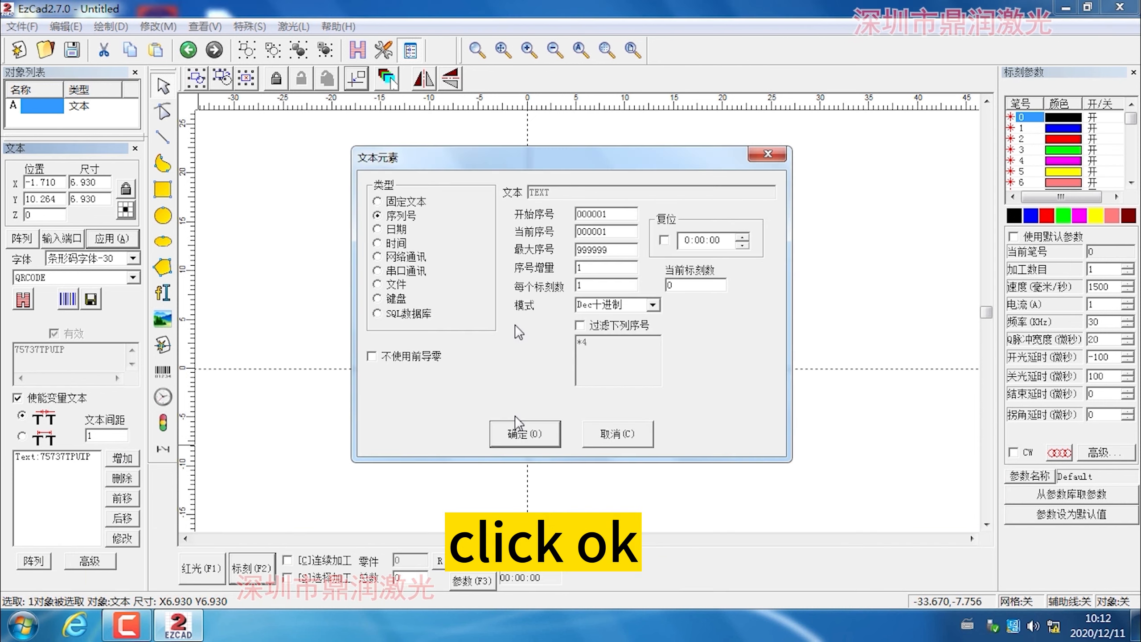
{"action": "left_click", "coordinate": [520, 431]}
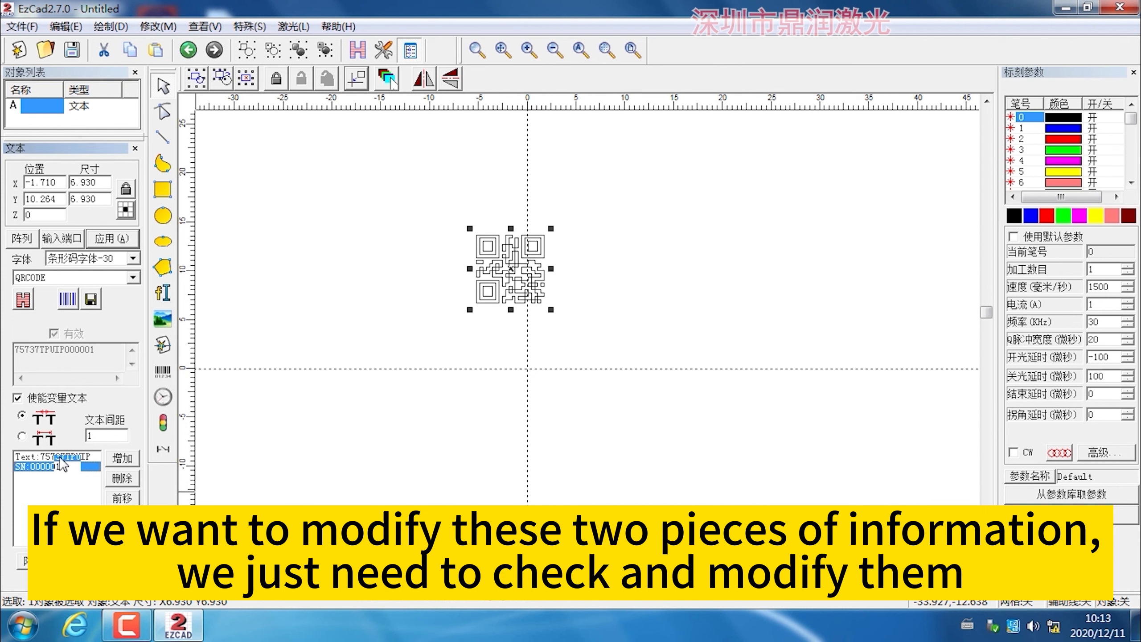
Open the serial-number element for editing and confirm its settings
{"action": "left_click", "coordinate": [43, 473]}
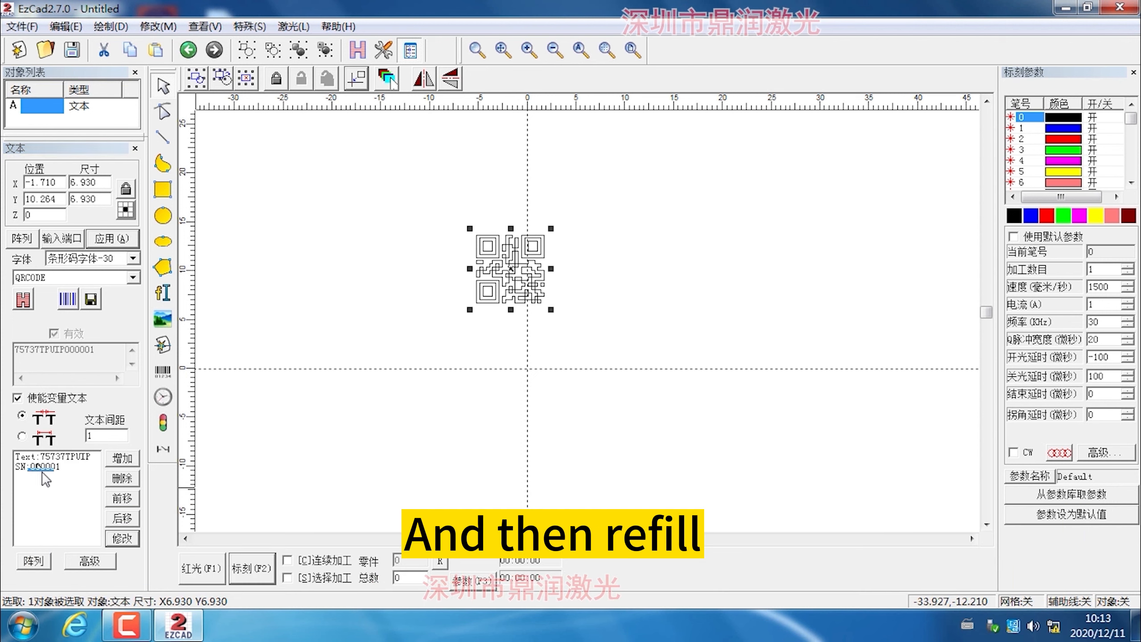
{"action": "double_click", "coordinate": [45, 467]}
{"action": "left_click", "coordinate": [525, 434]}
Delete the QR code object from the canvas
{"action": "key", "text": "Delete"}
{"action": "left_click", "coordinate": [163, 292]}
{"action": "left_click", "coordinate": [505, 317]}
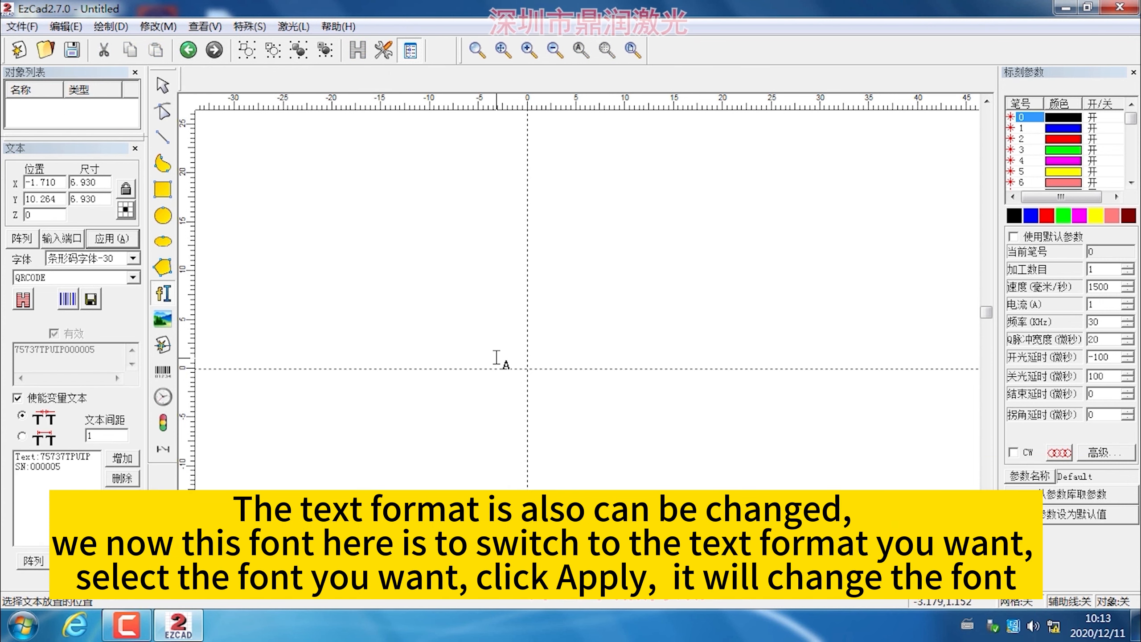
Place a new Arial 'TEXT' object just right of the canvas centre
{"action": "left_click", "coordinate": [508, 313]}
{"action": "left_click", "coordinate": [133, 258]}
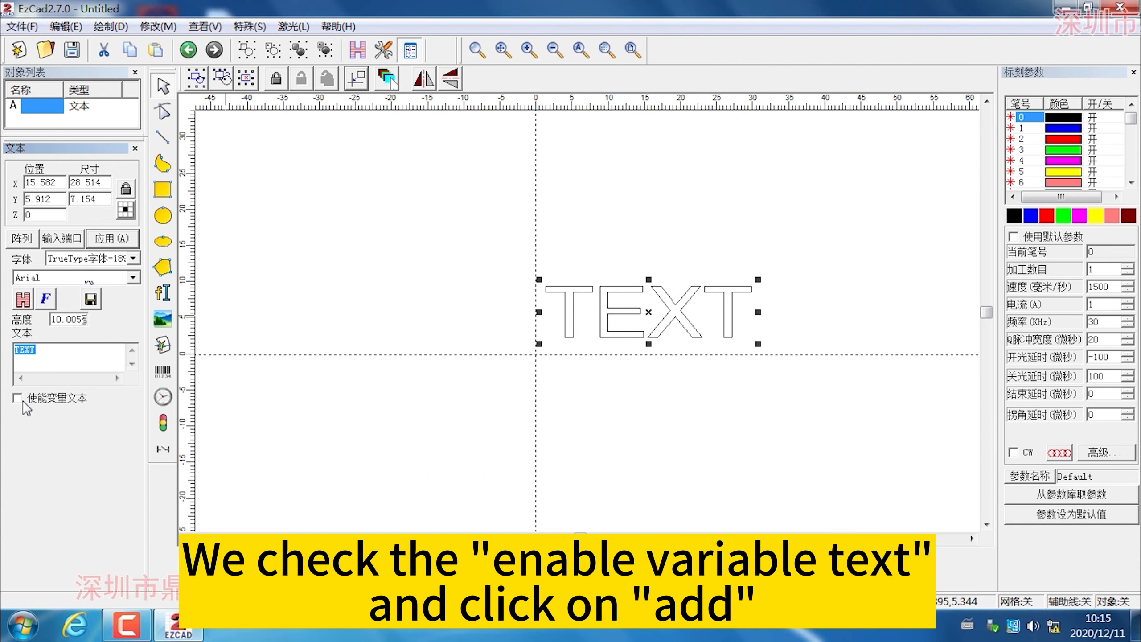
Make the text a variable serial number 00001 and apply the Arial Black font
{"action": "left_click", "coordinate": [18, 398]}
{"action": "left_click", "coordinate": [133, 278]}
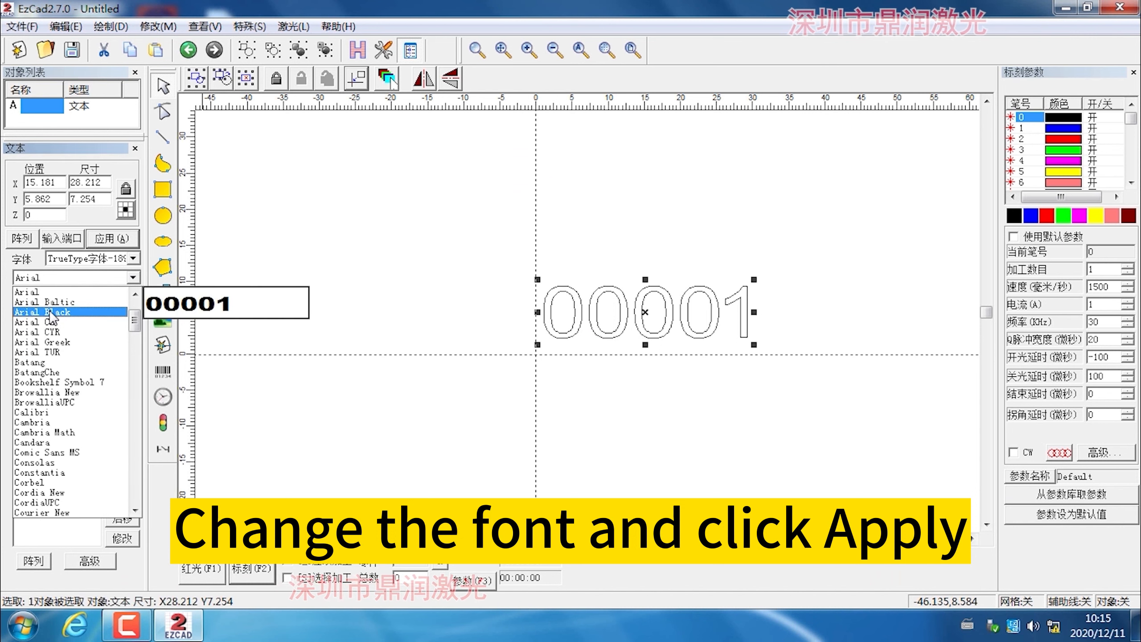
{"action": "left_click", "coordinate": [68, 323]}
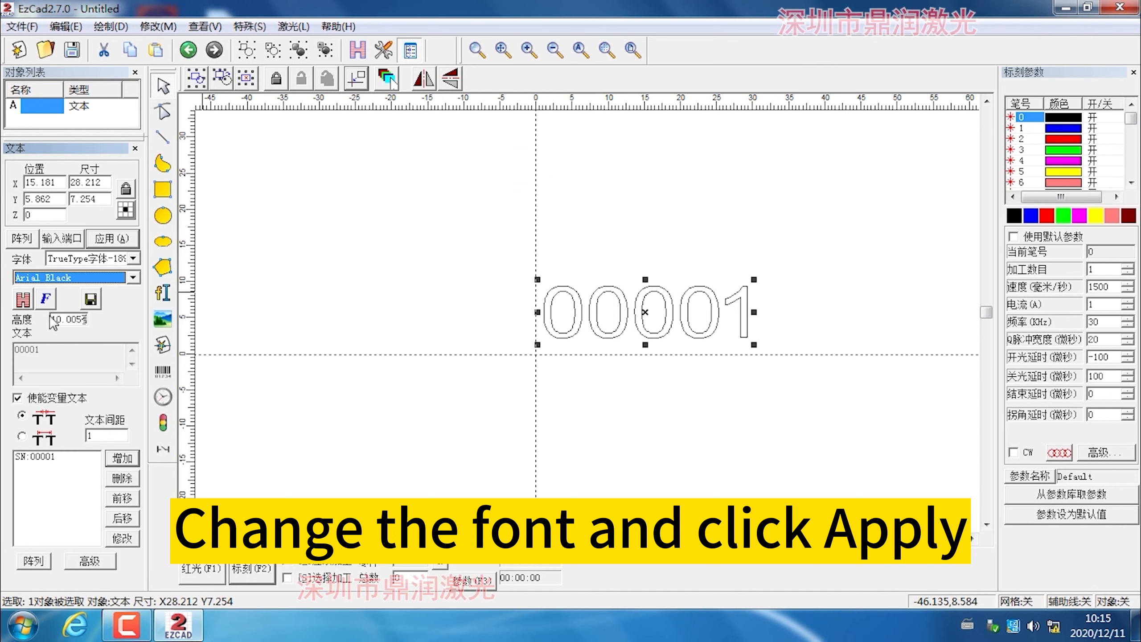
{"action": "left_click", "coordinate": [115, 233]}
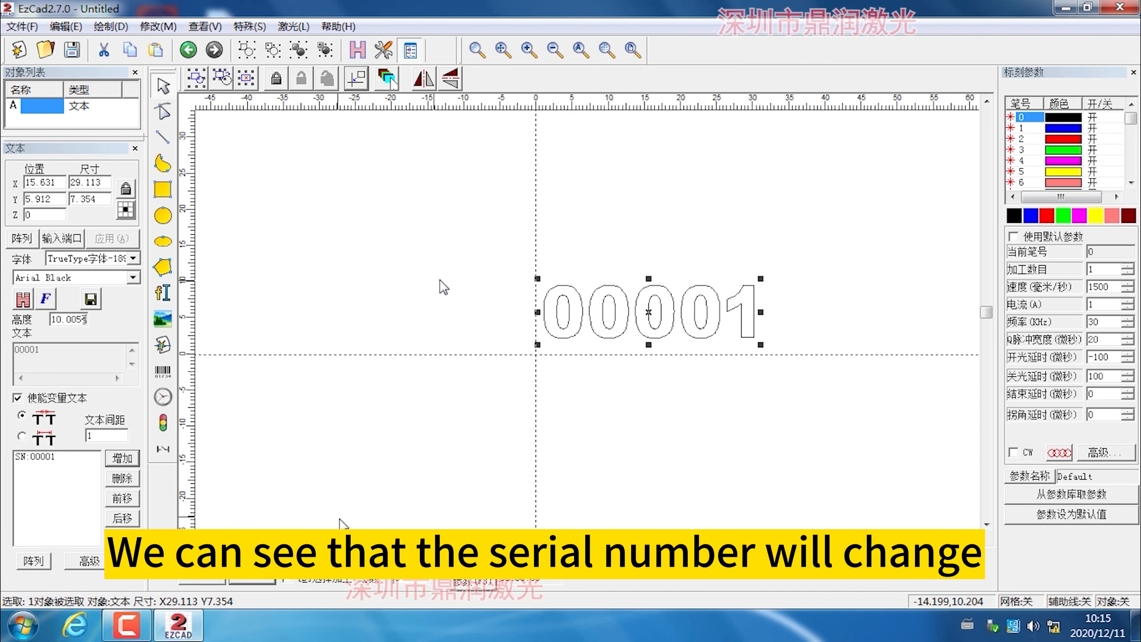